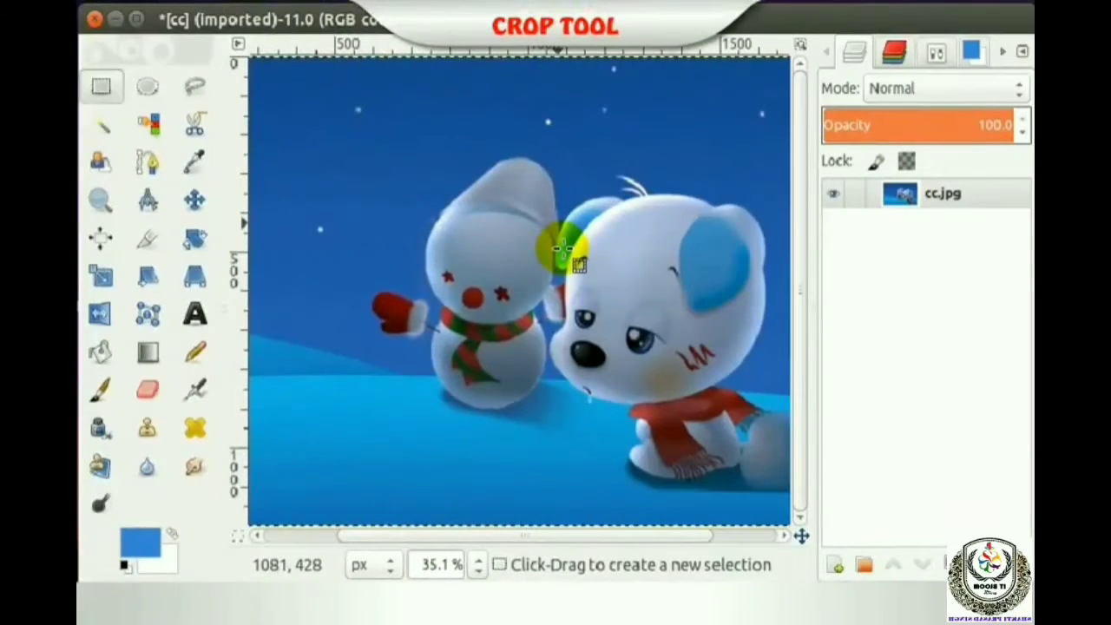
Crop the snow scene to a rectangle of about 710 × 818 px around the white dog.
left_click(147, 246)
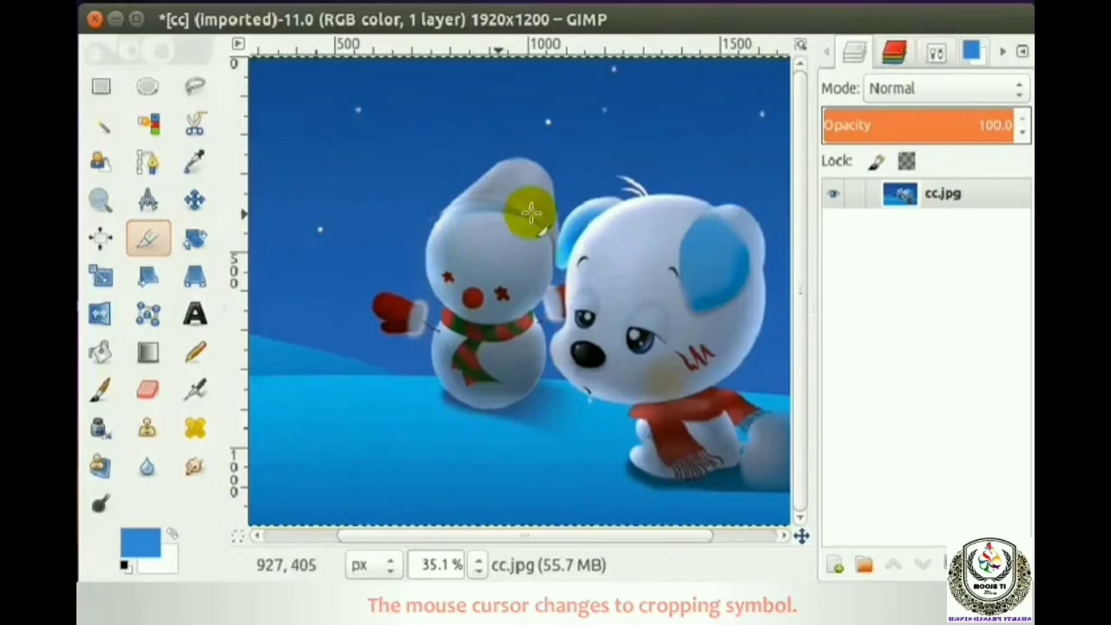
left_click_drag(515, 173, 781, 492)
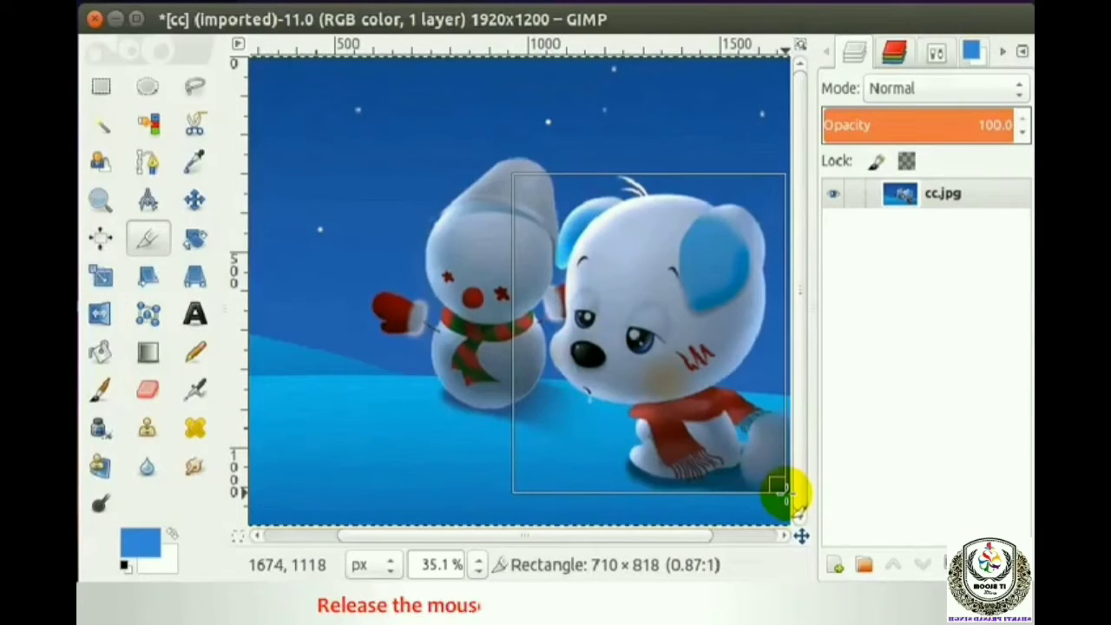
left_click_drag(784, 497, 784, 497)
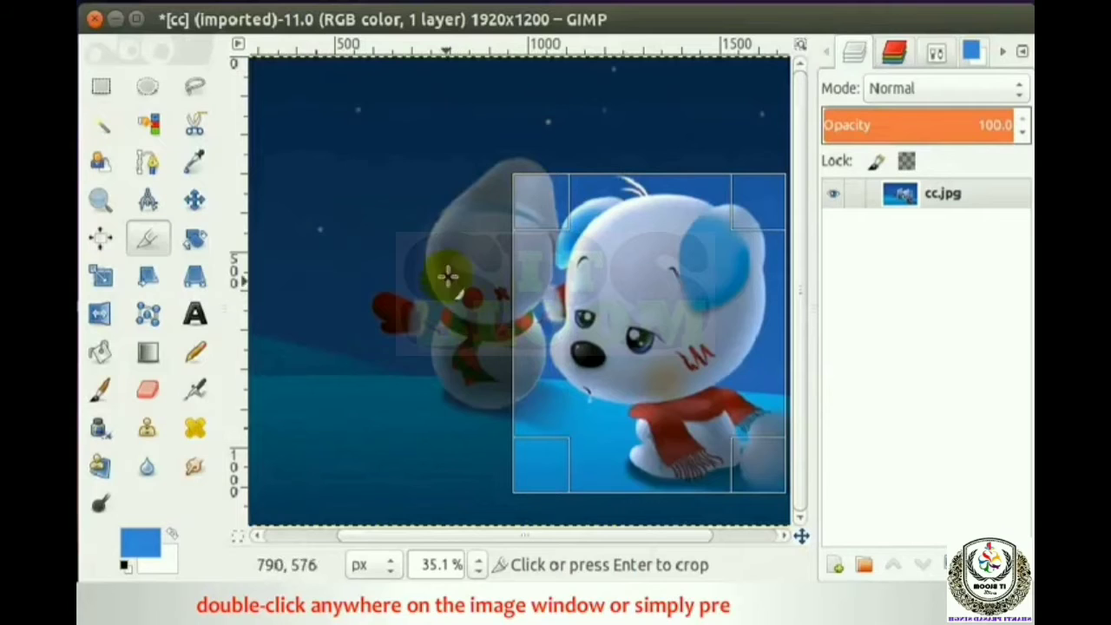
key("Return")
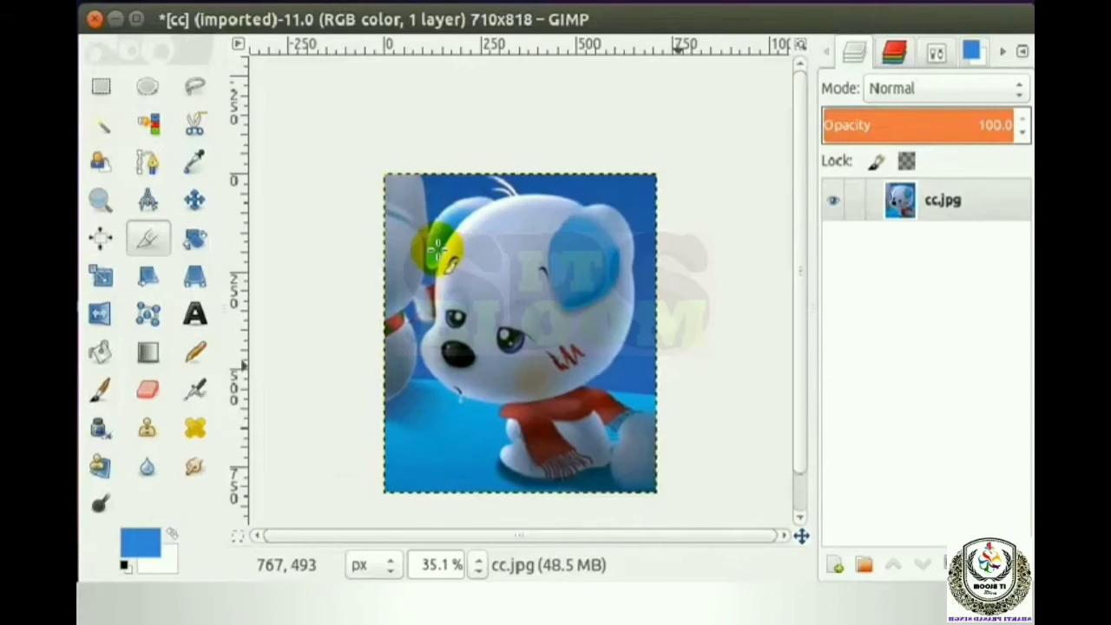
scroll(468, 231, "down", 1)
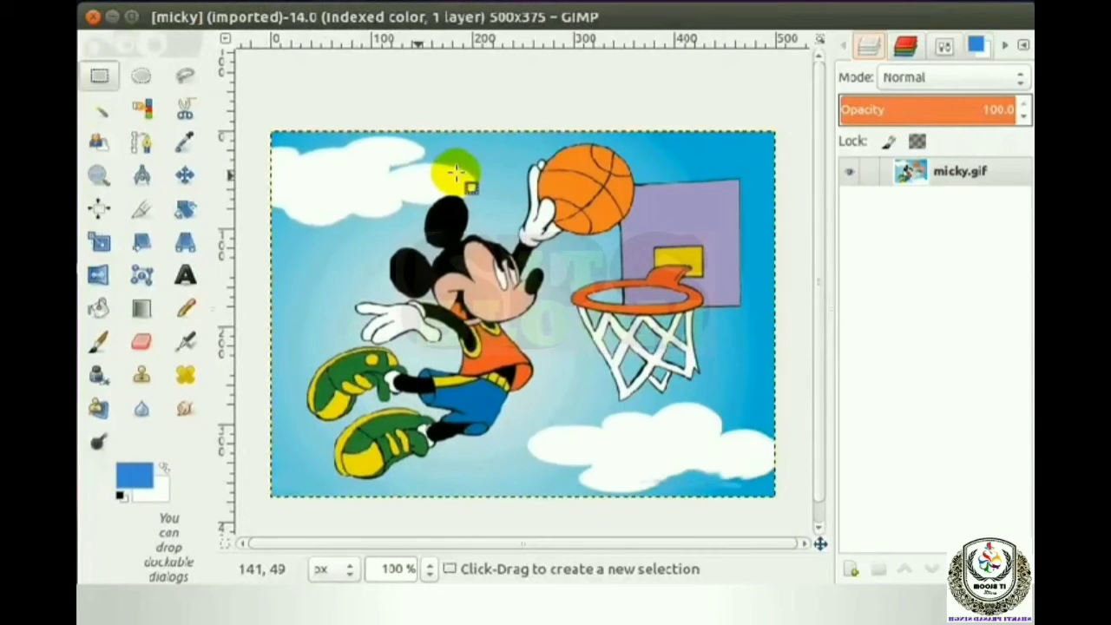
Add the text "MICKEY" on the upper-left cloud of the cartoon mouse image.
left_click(185, 282)
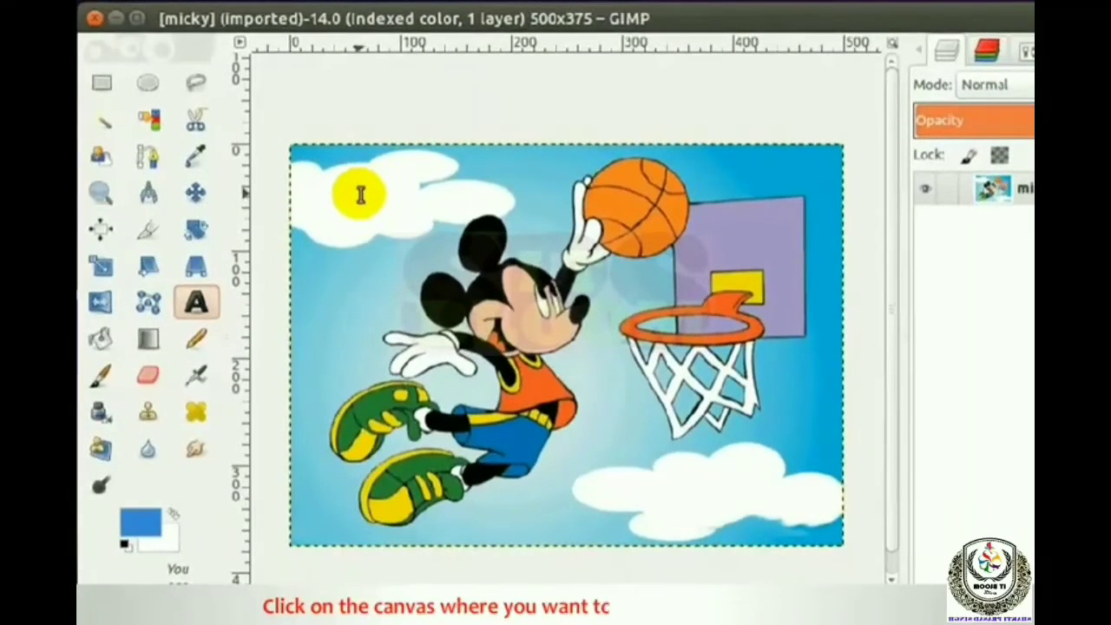
left_click(361, 196)
type("MIC")
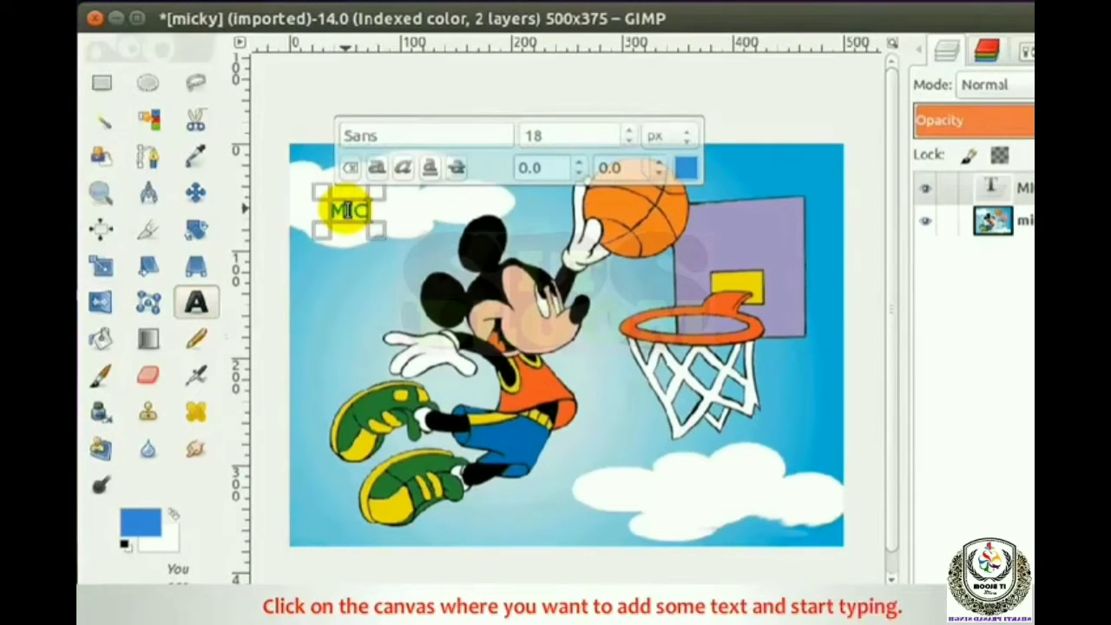
type("KEY")
Change the colour of the whole MICKEY text to the red swatch from the colour history.
double_click(369, 219)
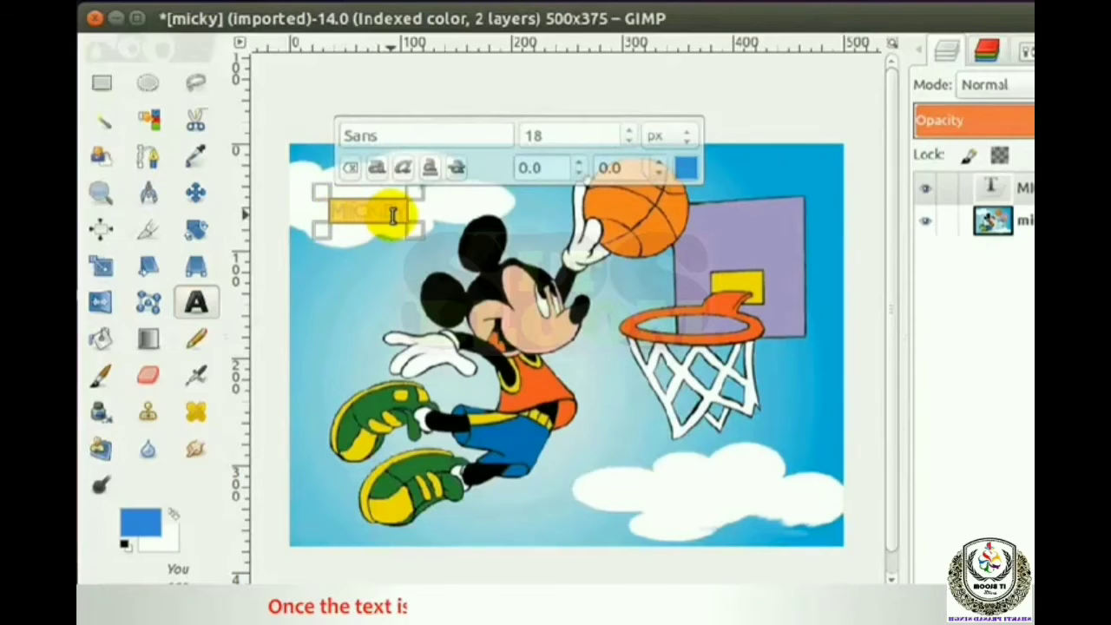
left_click(686, 169)
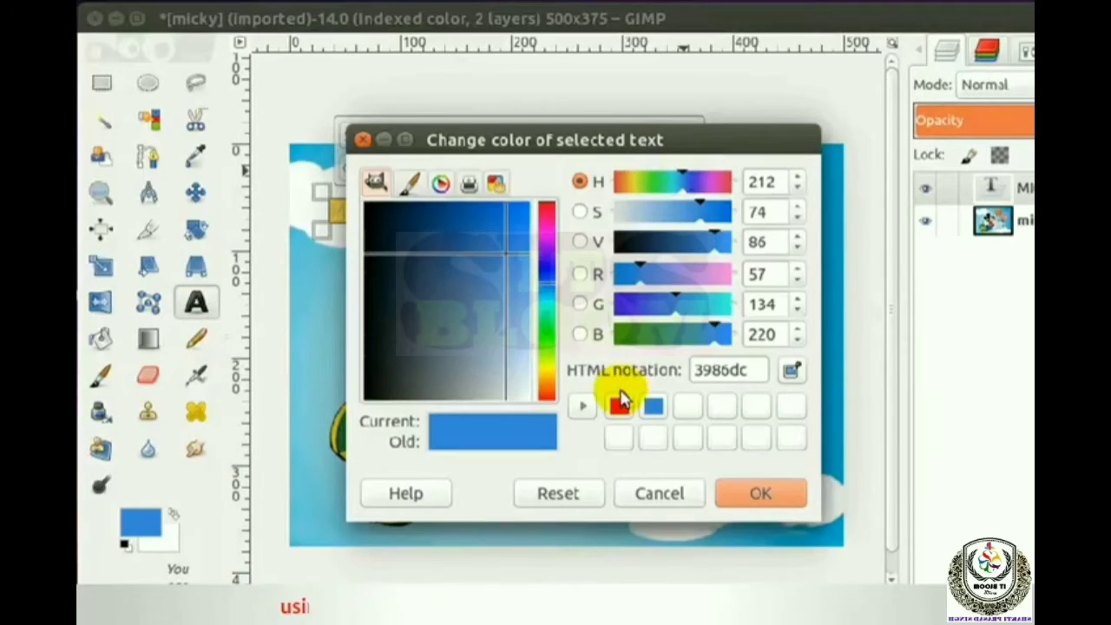
left_click(619, 406)
left_click(761, 493)
left_click(386, 233)
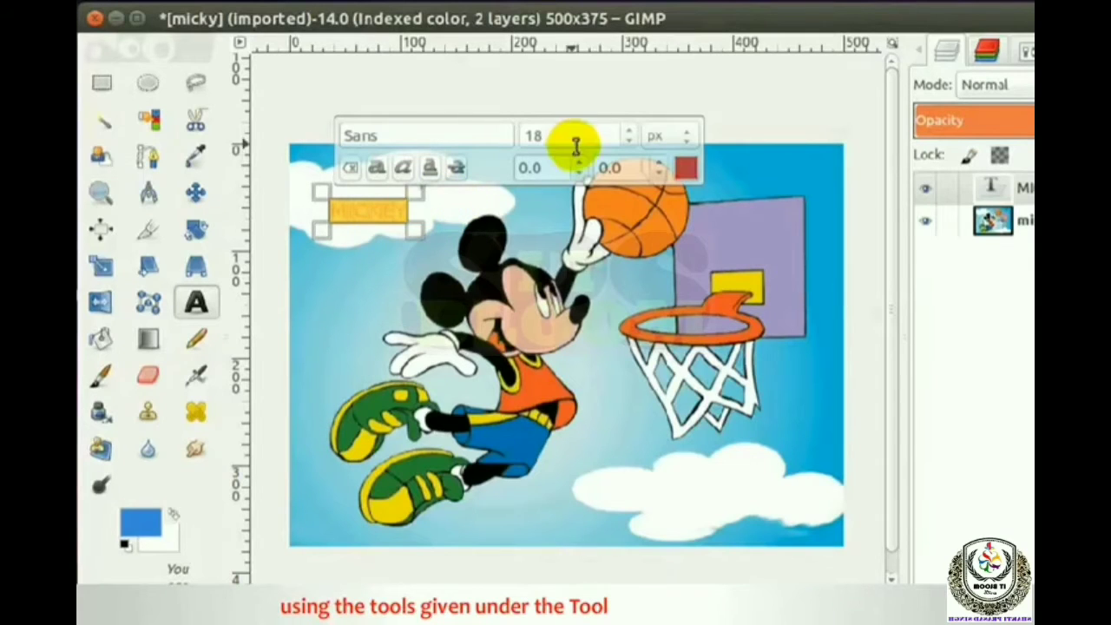
left_click(775, 188)
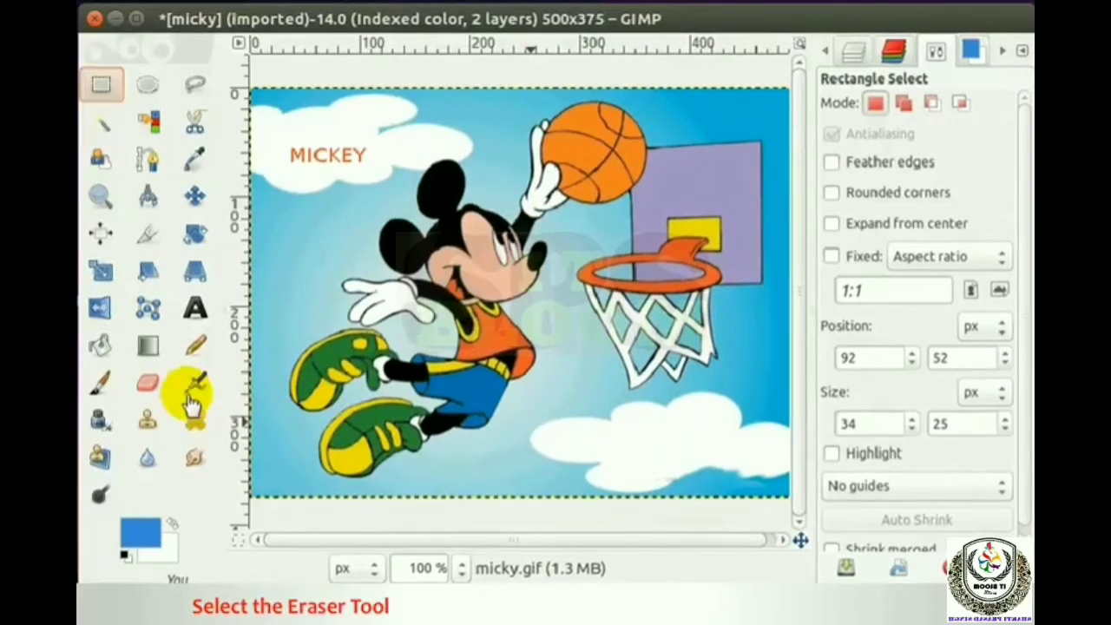
Erase across the basketball backboard and hoop with the Eraser tool.
left_click(139, 387)
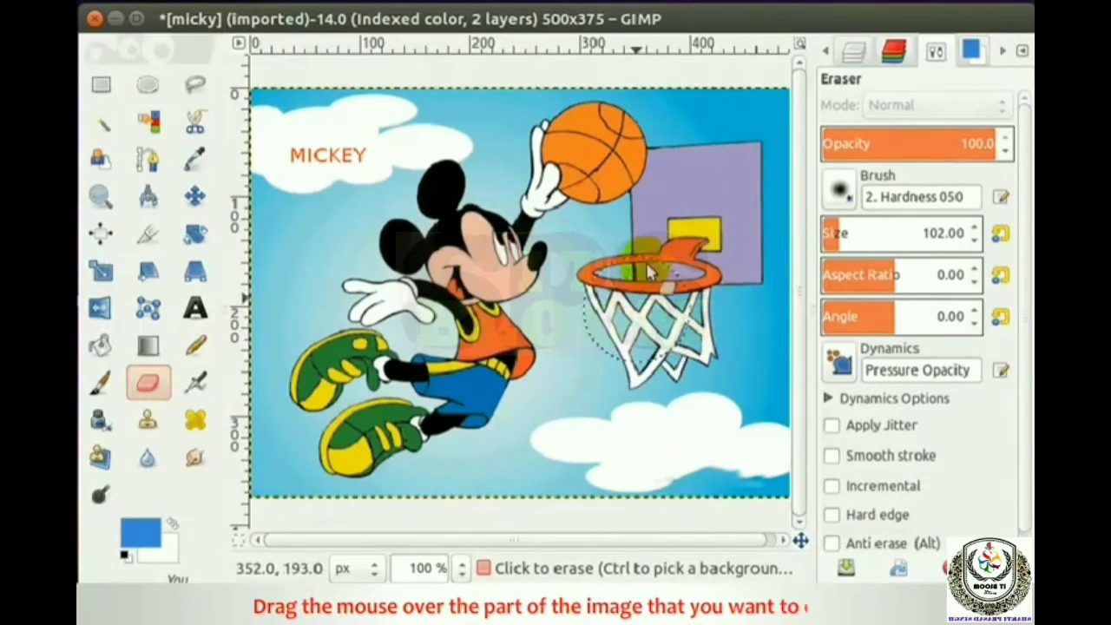
mouse_move(737, 129)
left_mouse_down()
mouse_move(726, 211)
mouse_move(637, 375)
mouse_move(619, 117)
mouse_move(575, 234)
mouse_move(573, 290)
left_mouse_up()
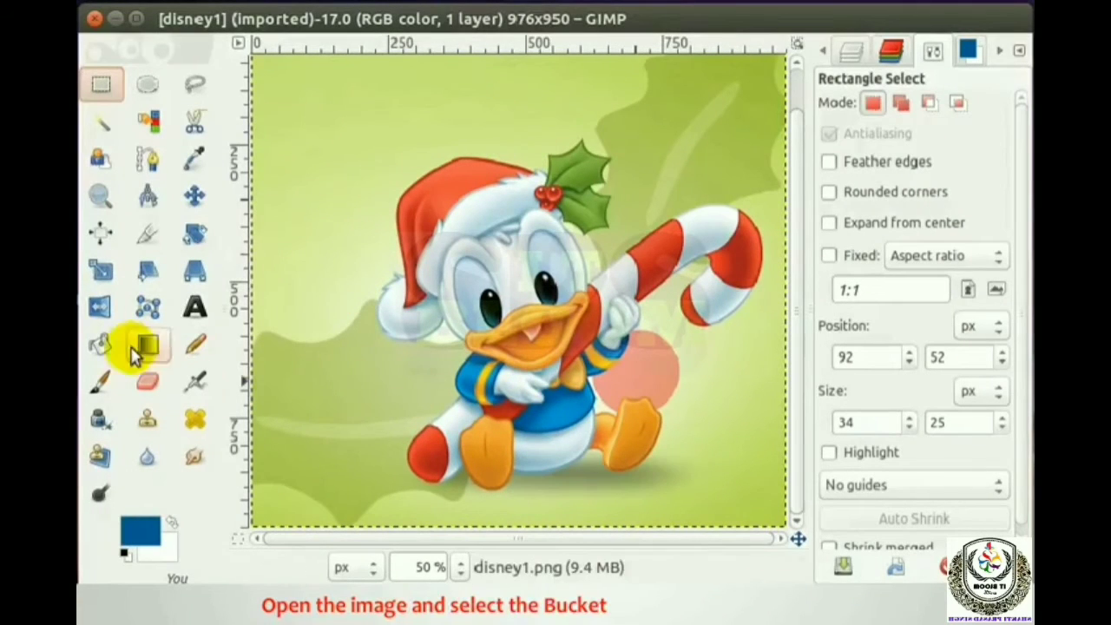
Bucket-fill the red stripes of the duck's candy cane, the blue shirt and the feet with the Starfield pattern.
left_click(98, 347)
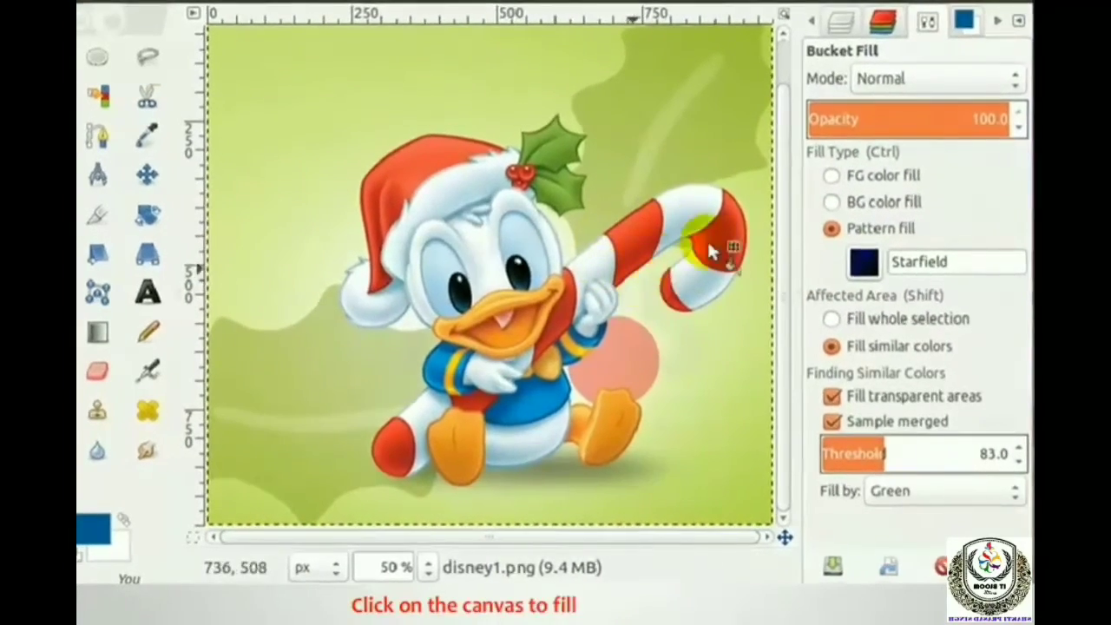
left_click(724, 230)
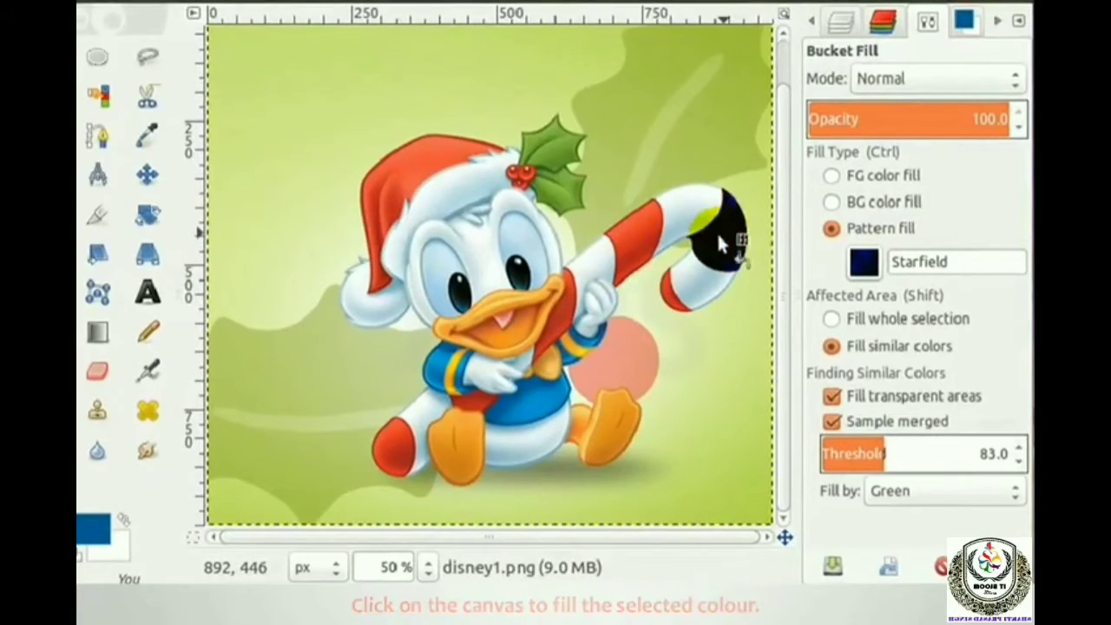
left_click(632, 239)
left_click(608, 382)
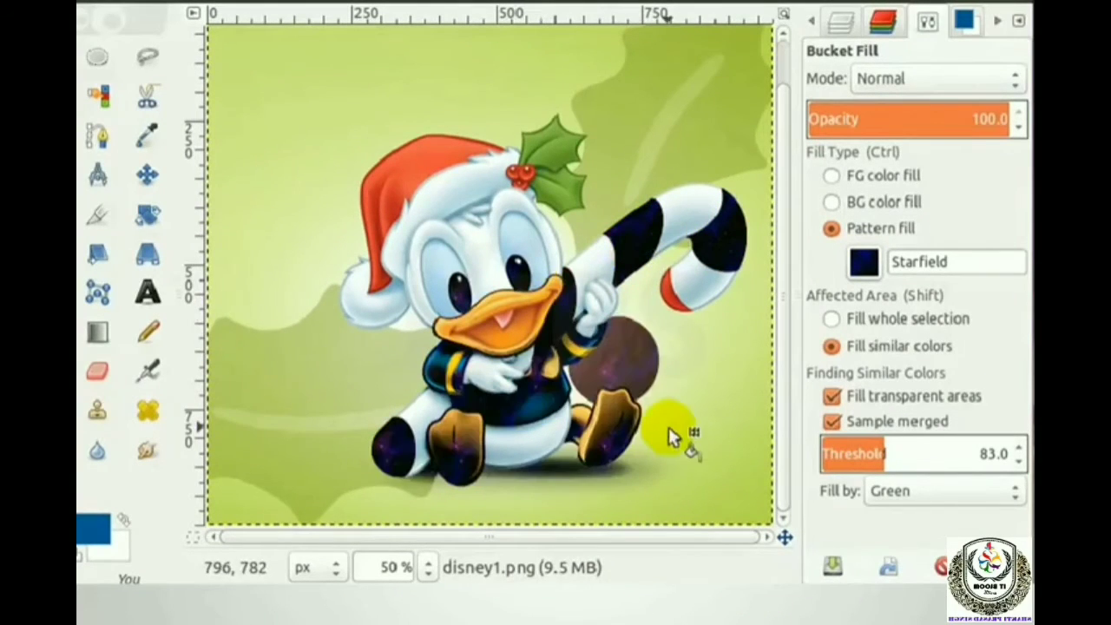
Switch the fill pattern to Leather and fill the duck's red hat with it.
left_click(871, 264)
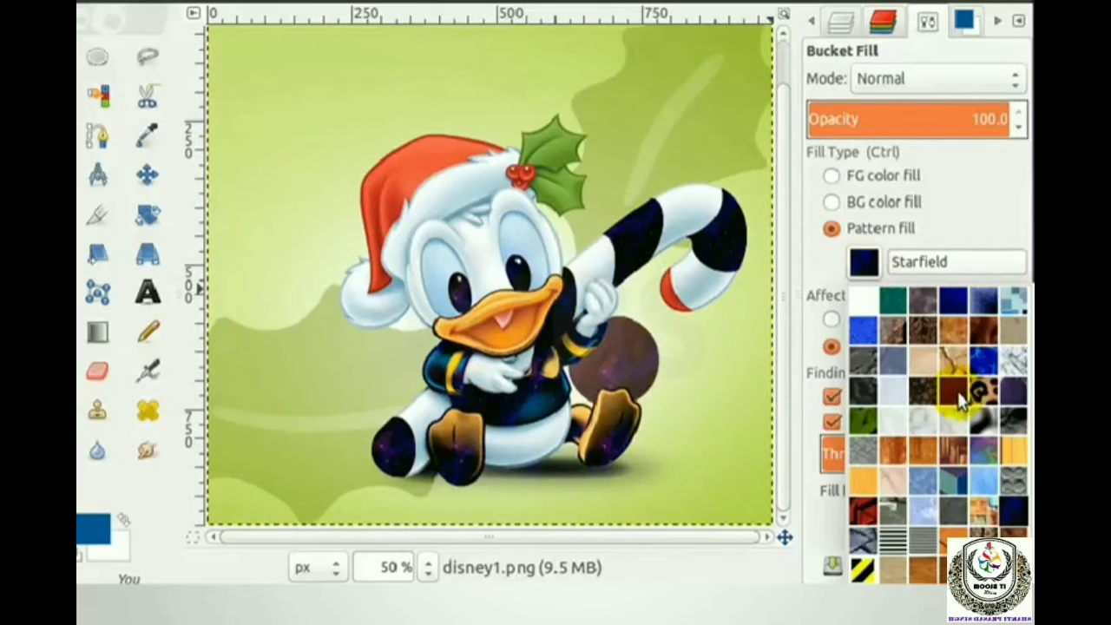
left_click(955, 405)
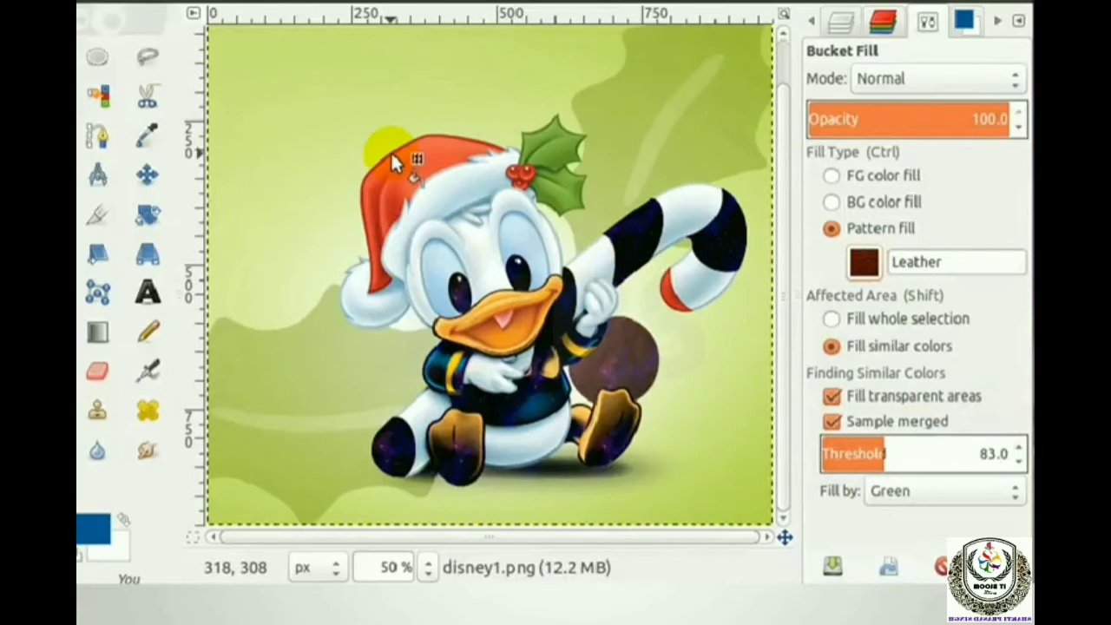
left_click(391, 151)
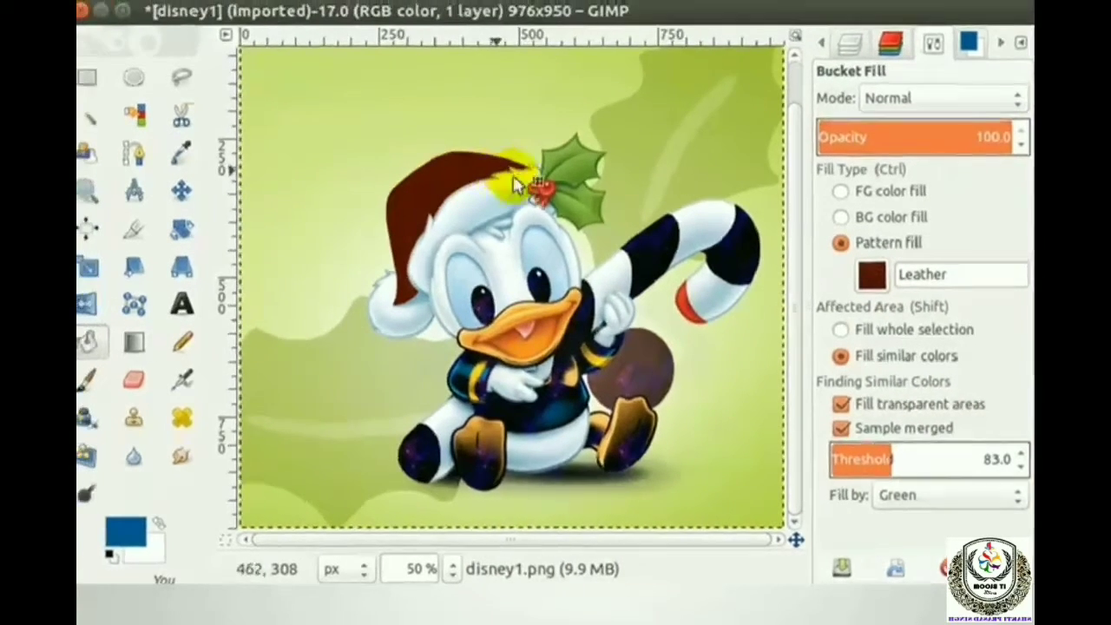
left_click(474, 382)
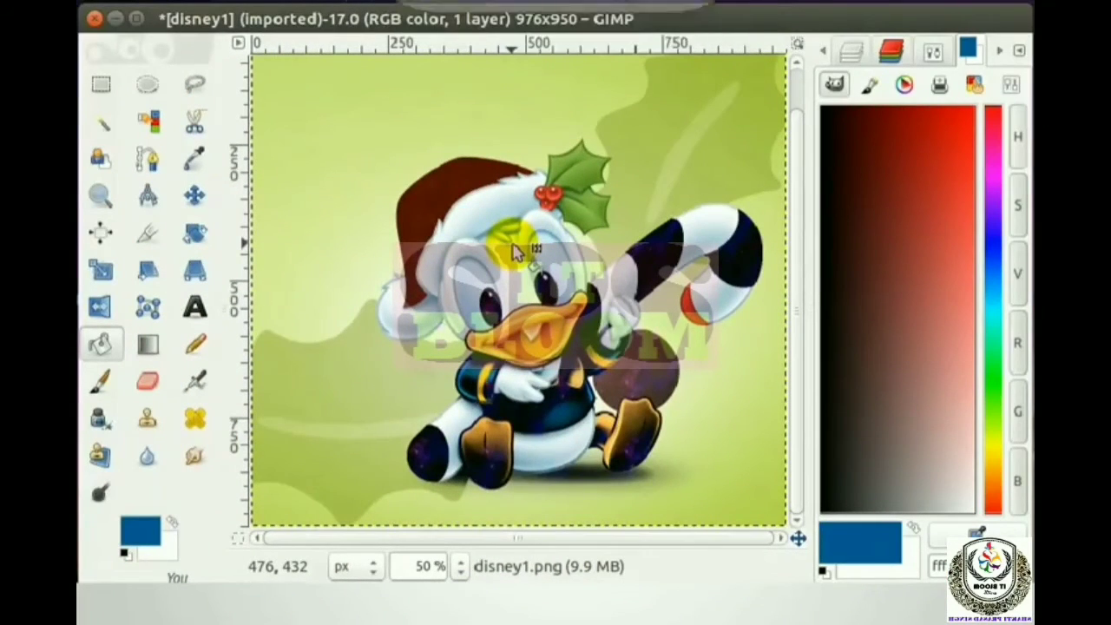
Save the edited duck image under the name Image1 in the Pictures folder.
left_click(176, 18)
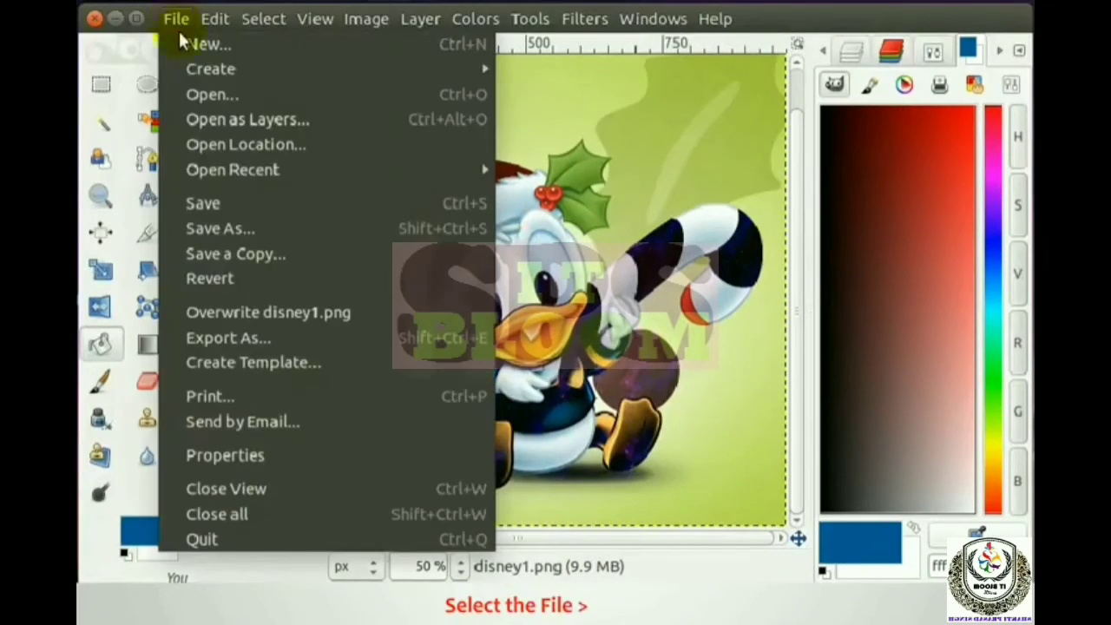
left_click(232, 202)
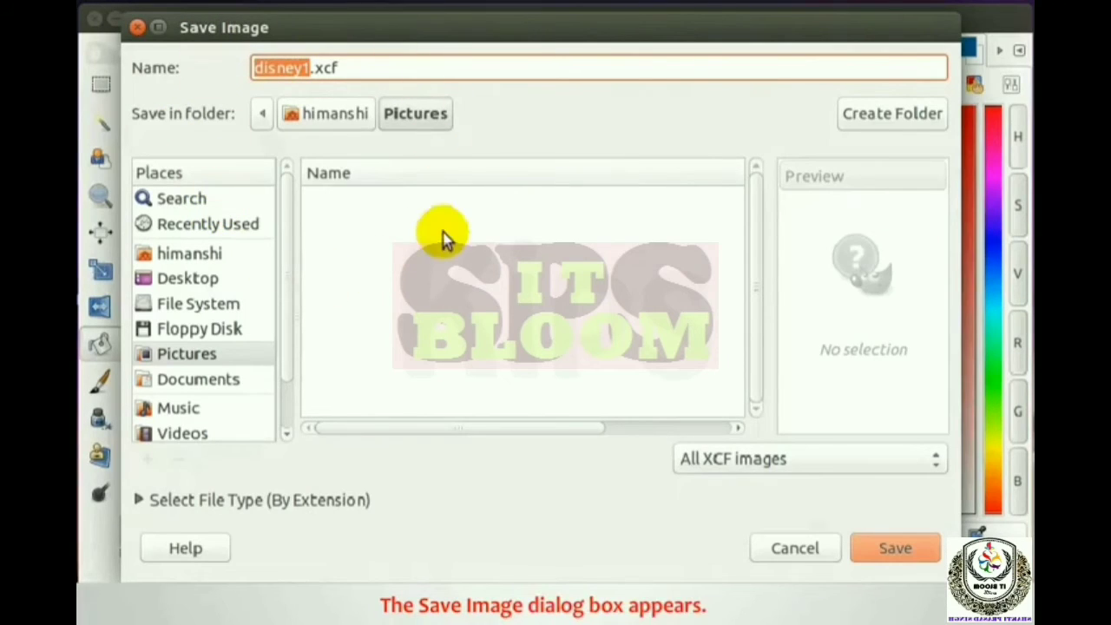
left_click_drag(350, 69, 264, 68)
type("Ima")
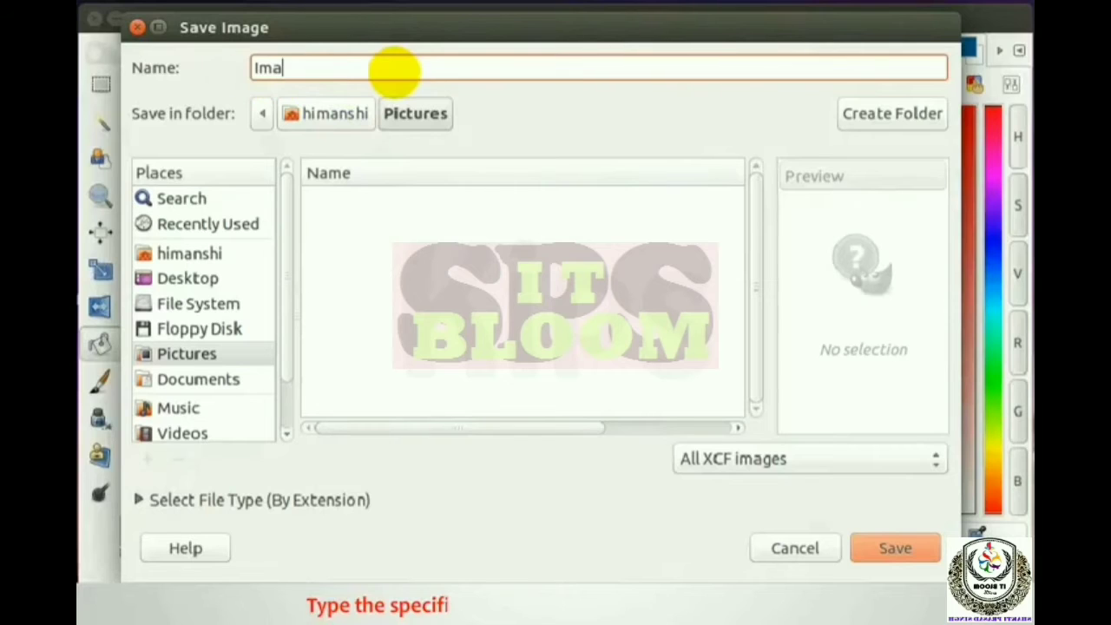
type("ge1")
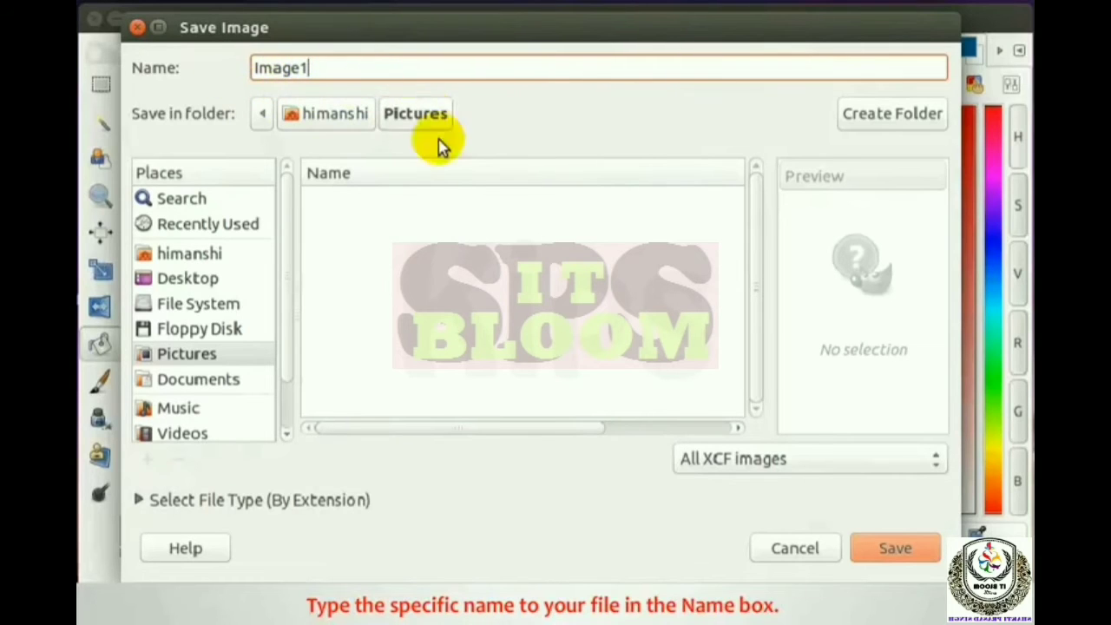
left_click(185, 280)
left_click(173, 358)
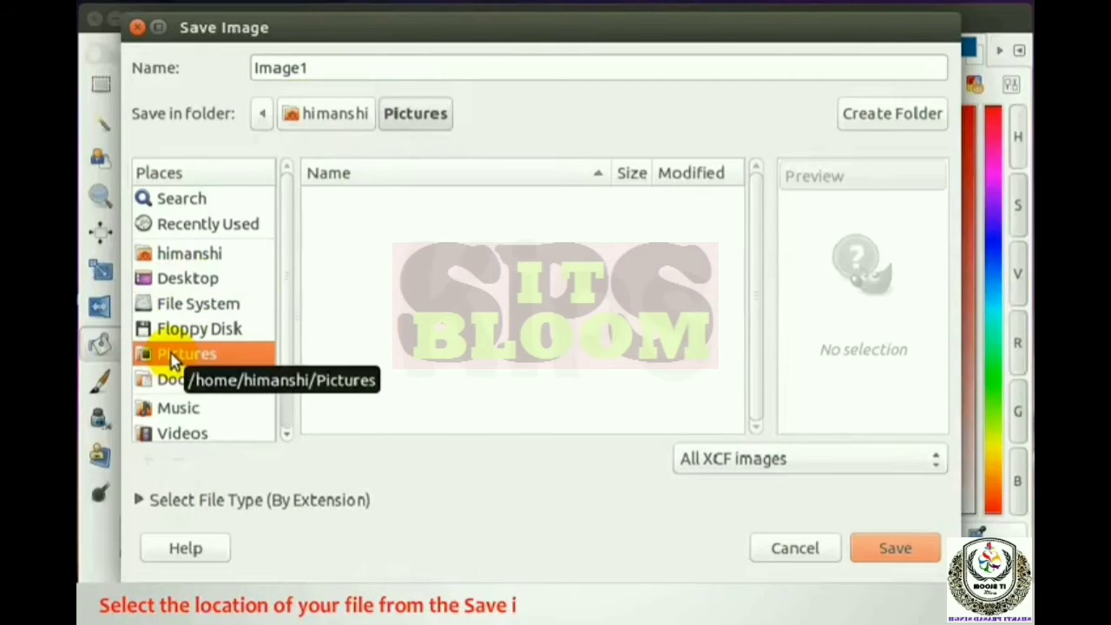
left_click(895, 549)
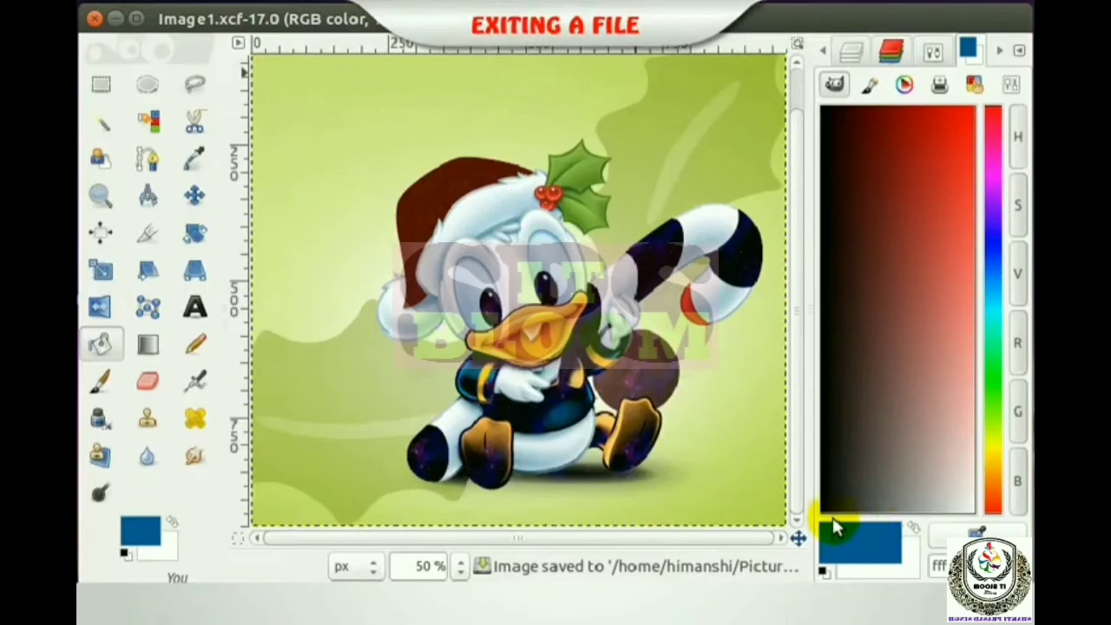
Quit the image editor.
left_click(174, 19)
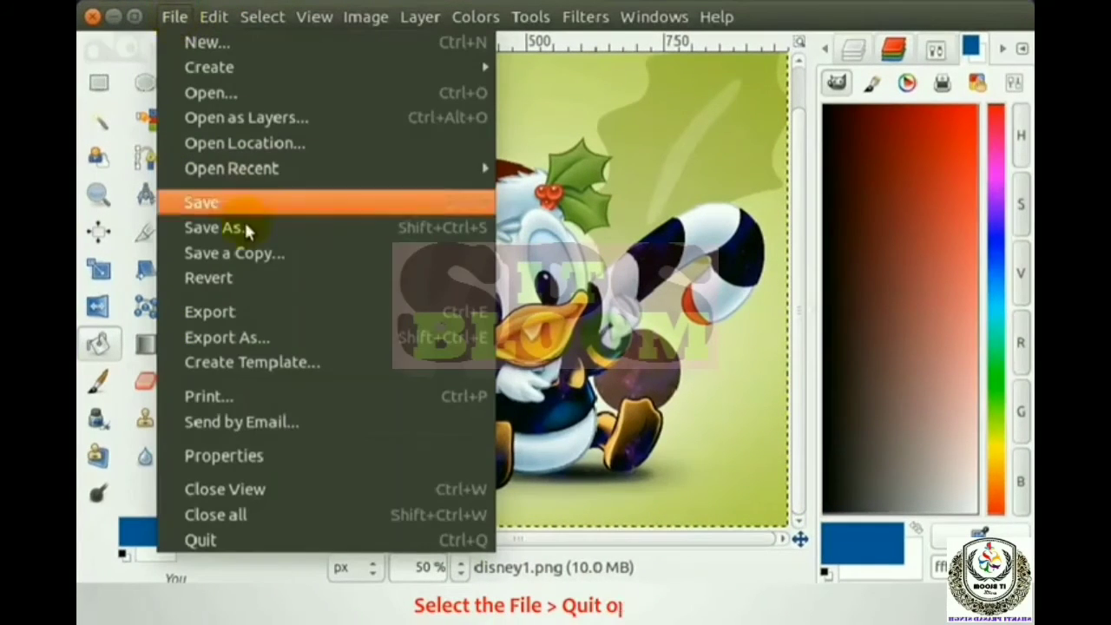
left_click(207, 546)
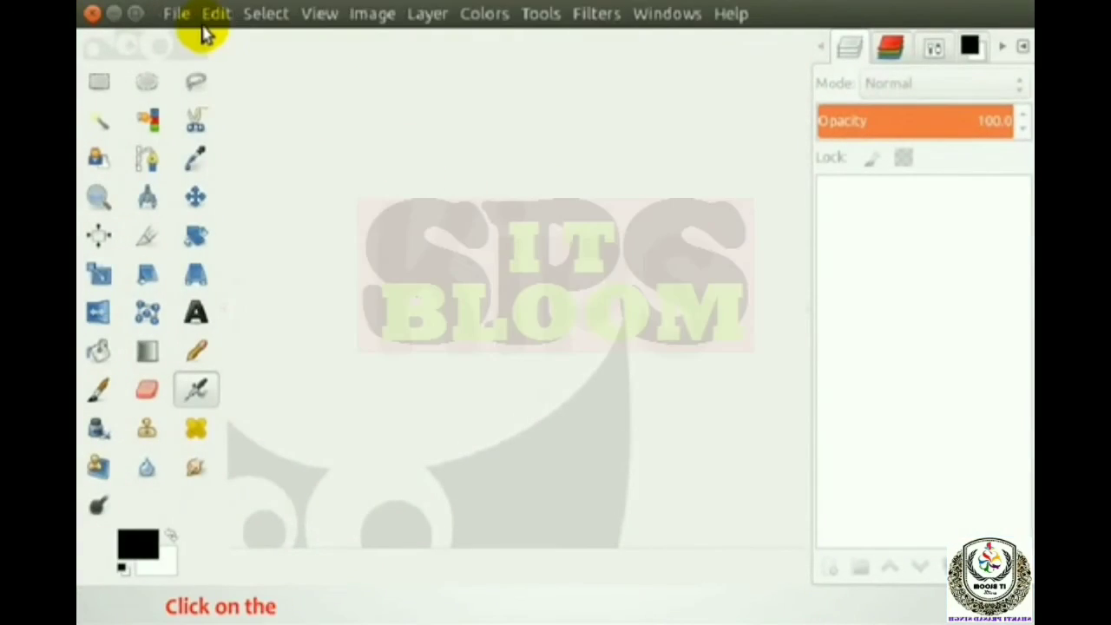
Create a new blank 640 × 400 px RGB image at 72 pixels/in, filled with the background colour, after expanding the advanced options.
left_click(178, 13)
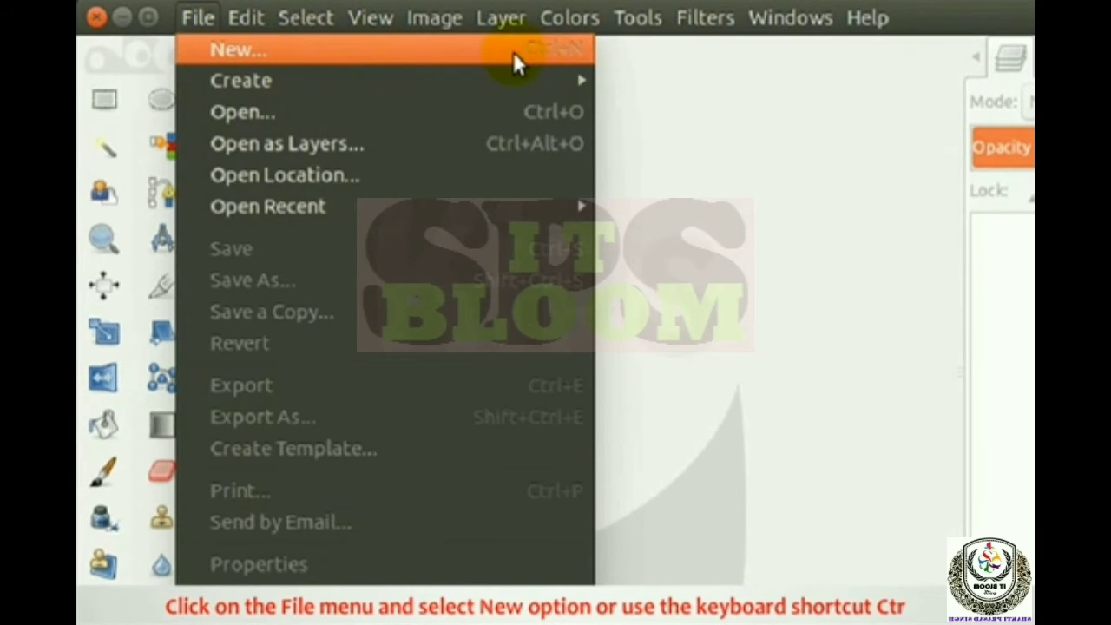
left_click(308, 50)
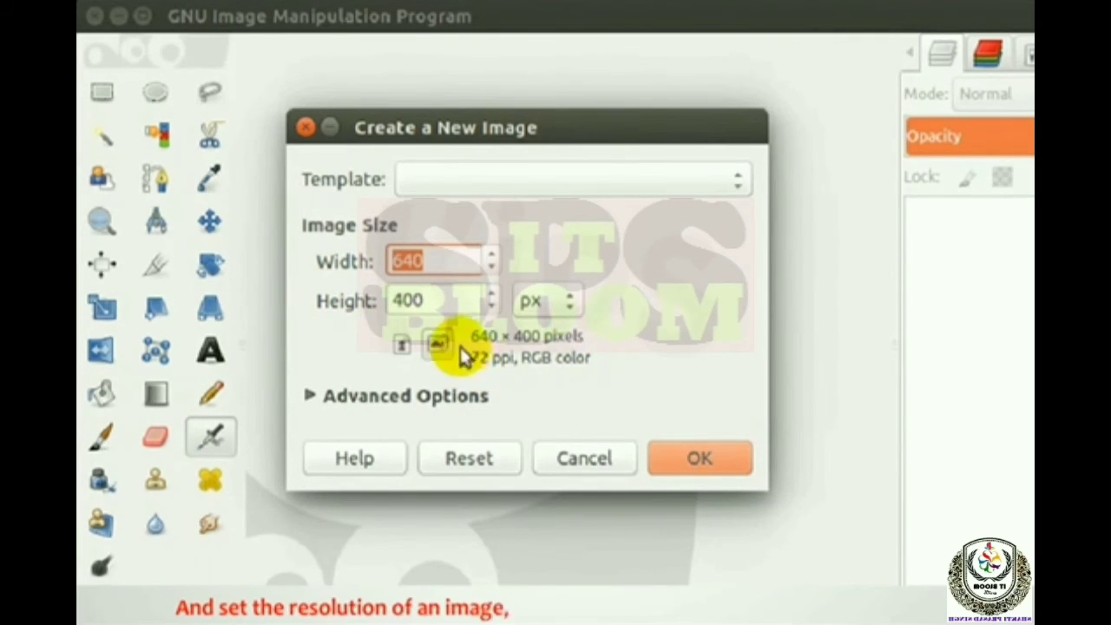
left_click(311, 398)
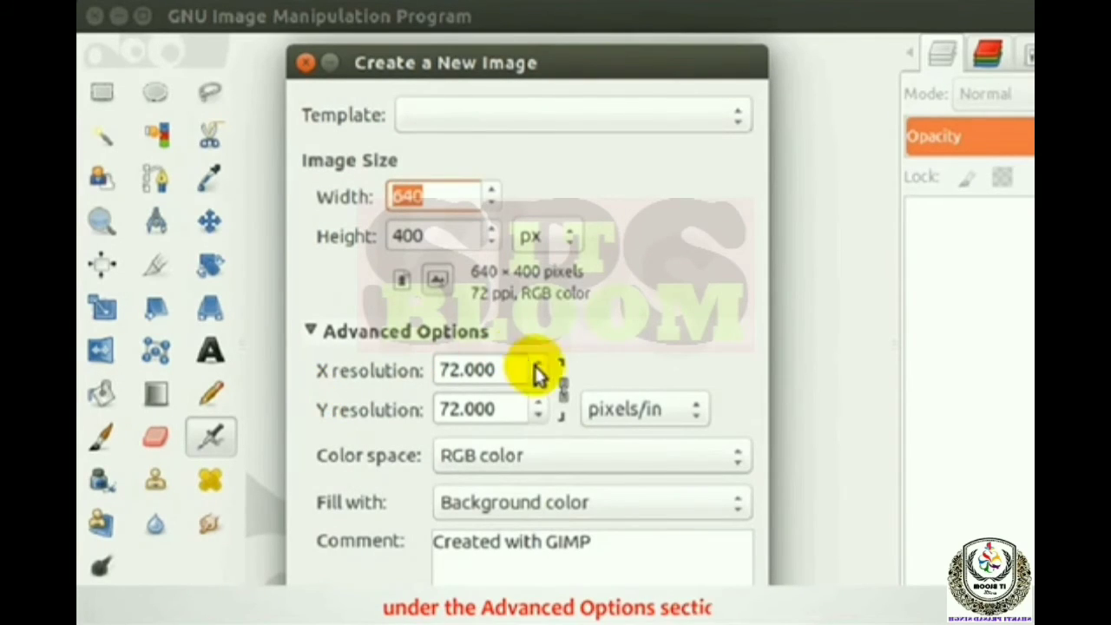
left_click_drag(573, 71, 560, 34)
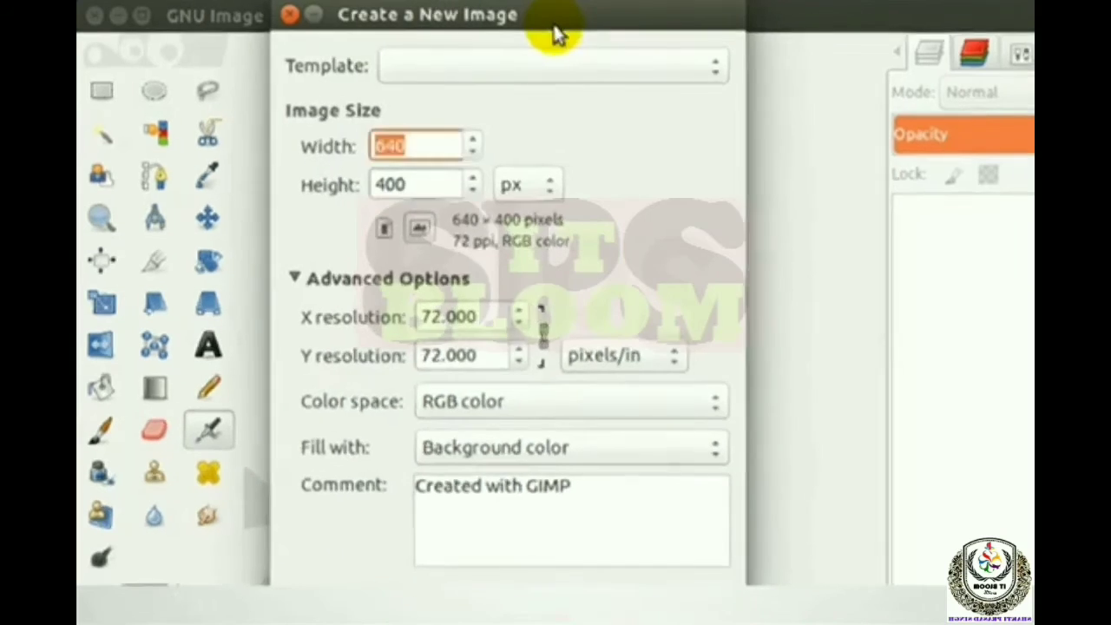
left_click(622, 560)
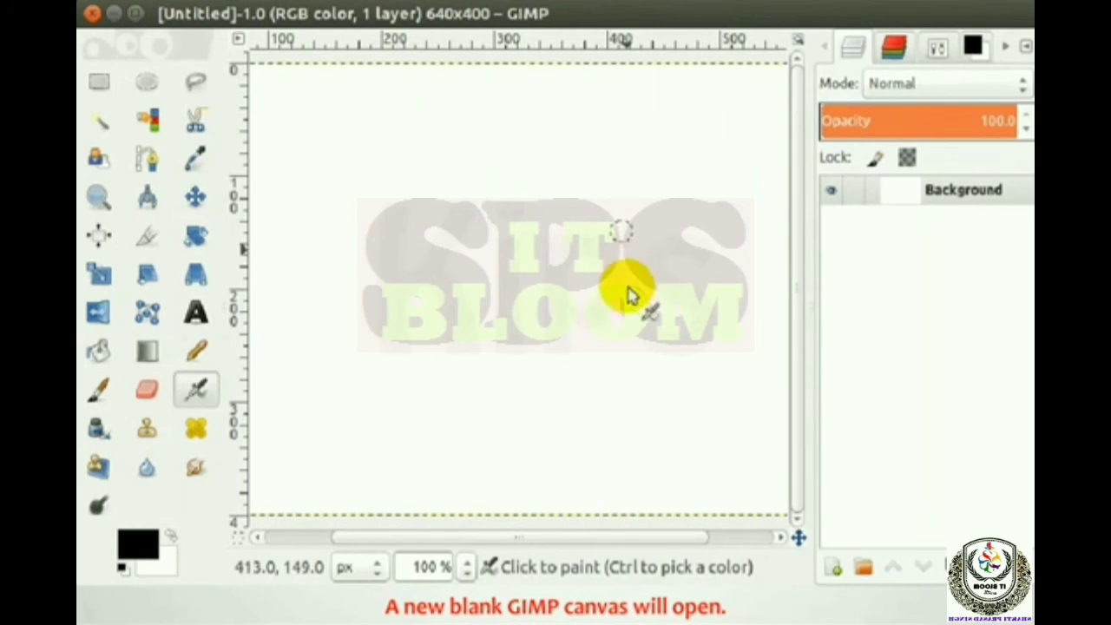
left_click_drag(628, 293, 621, 321)
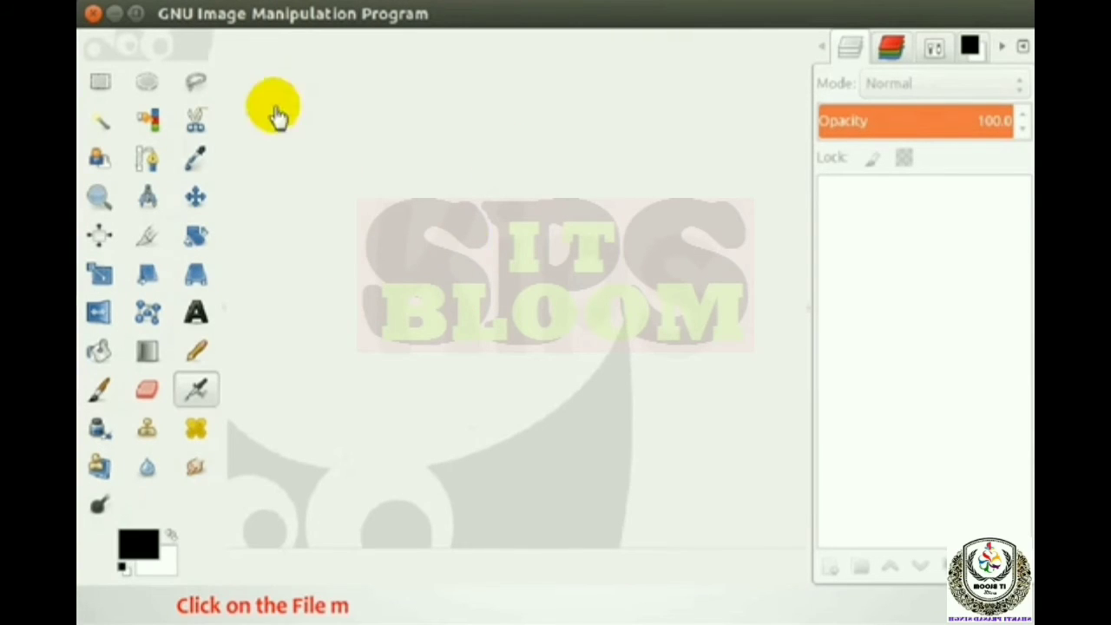
Open images-7_kACPBns.jpg from the recently used files.
left_click(187, 18)
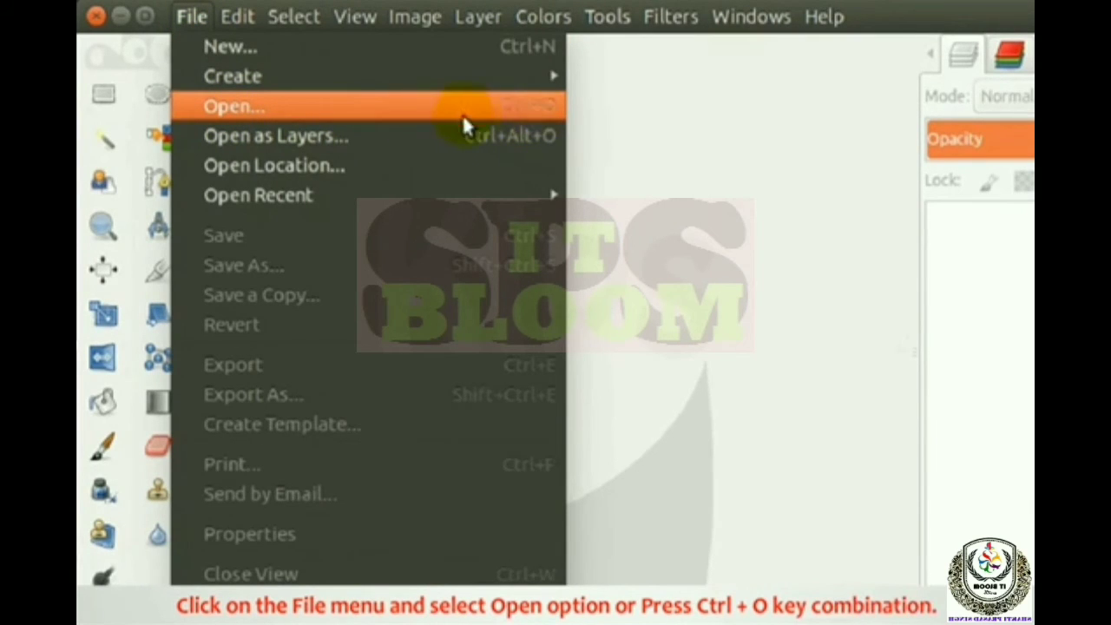
left_click(233, 107)
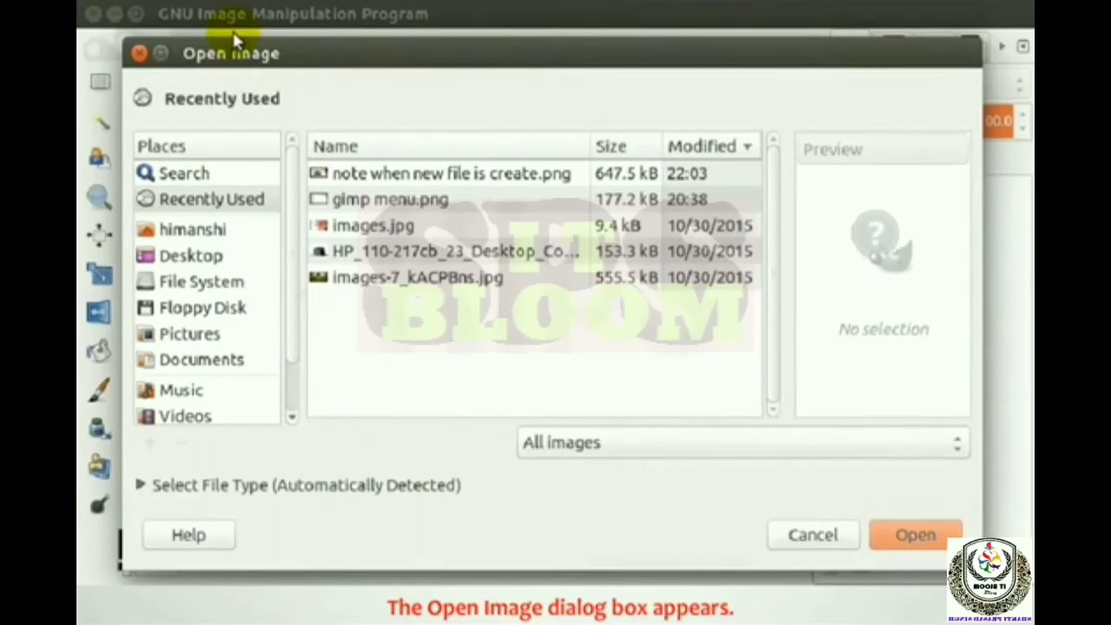
left_click(330, 282)
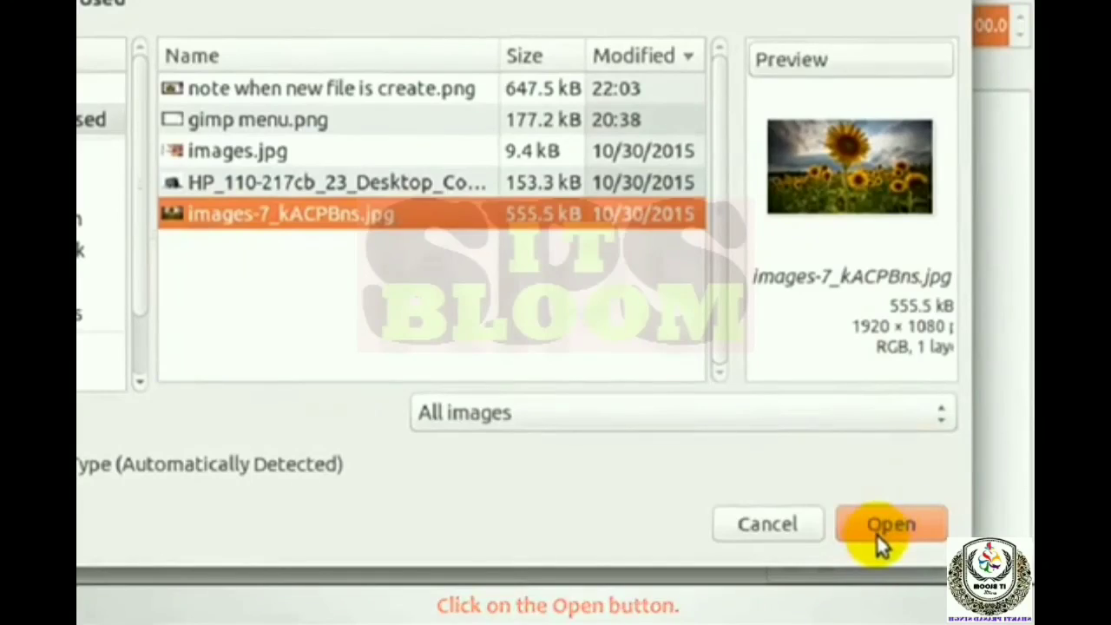
left_click(878, 538)
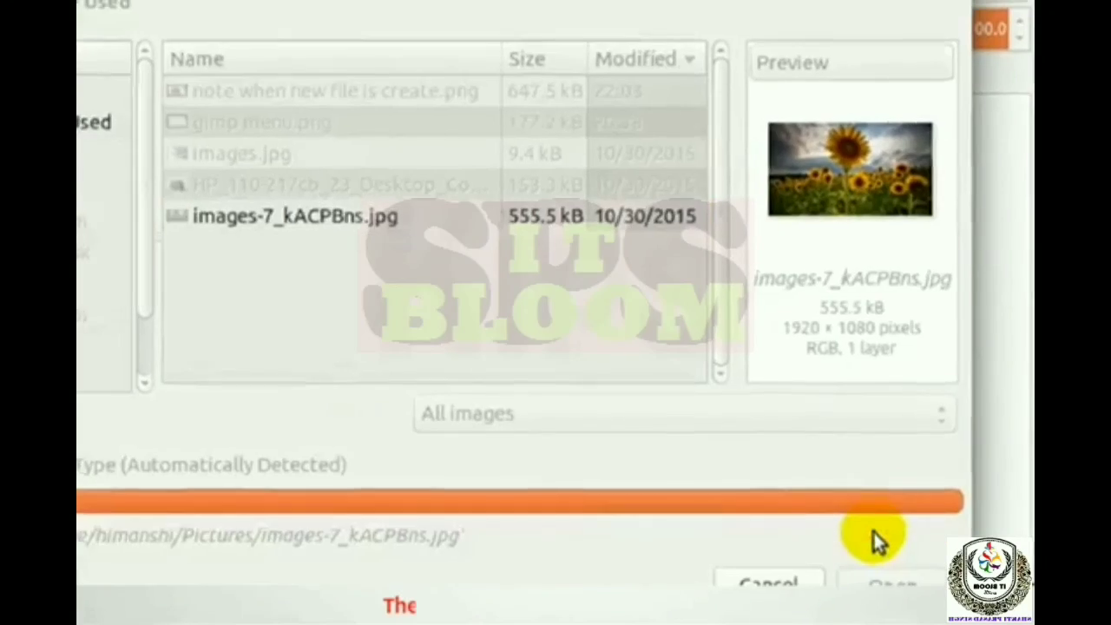